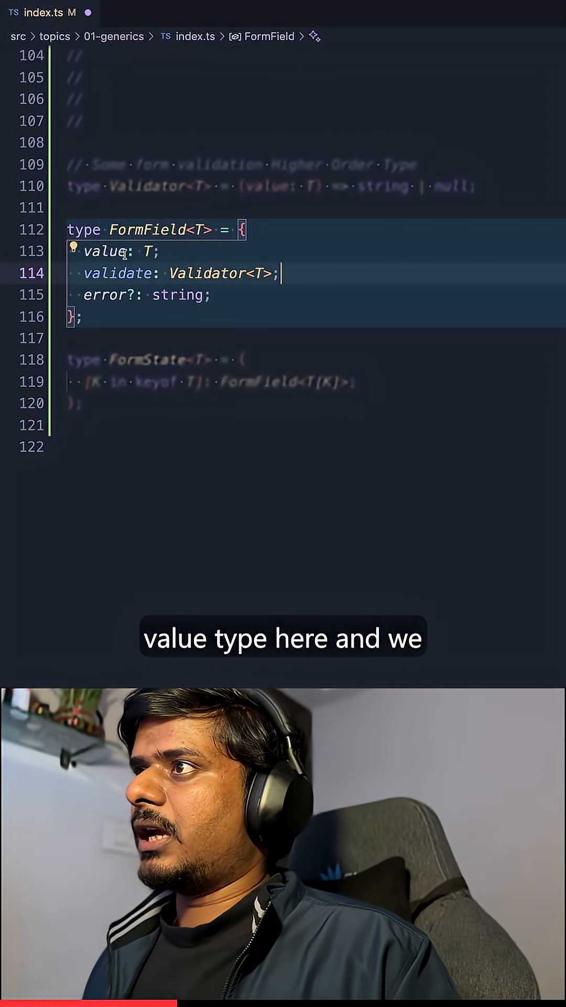
# - Add a Usage section: LoginForm interface (email, password) and LoginFormState = FormState<LoginForm>
pyautogui.click(160, 275)
pyautogui.moveTo(220, 382)
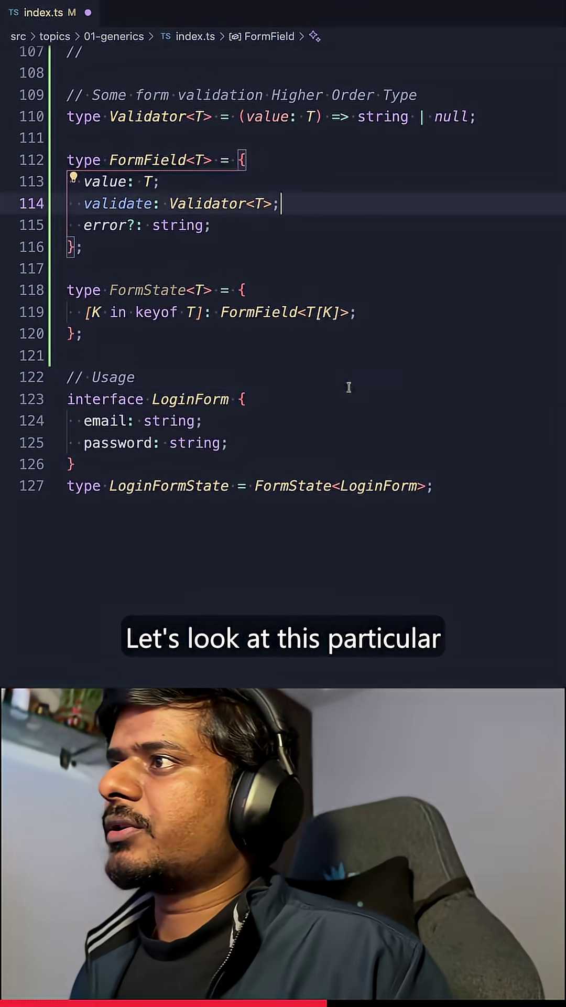
pyautogui.click(348, 386)
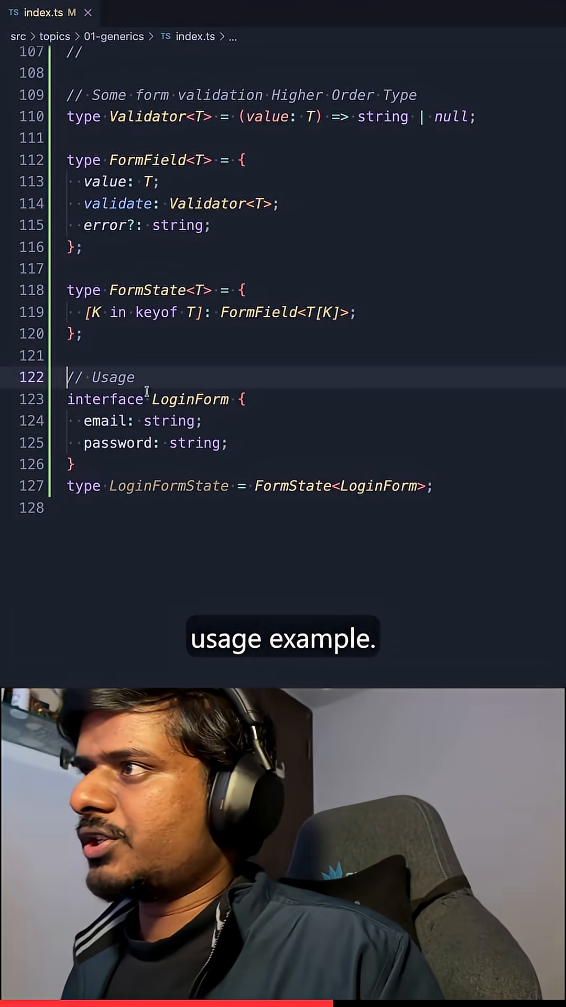
pyautogui.click(205, 420)
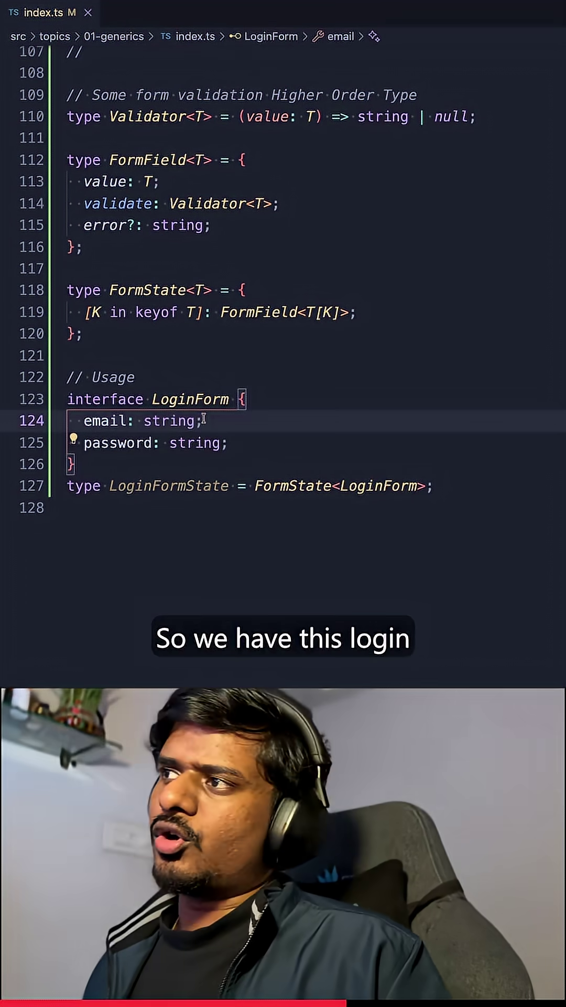